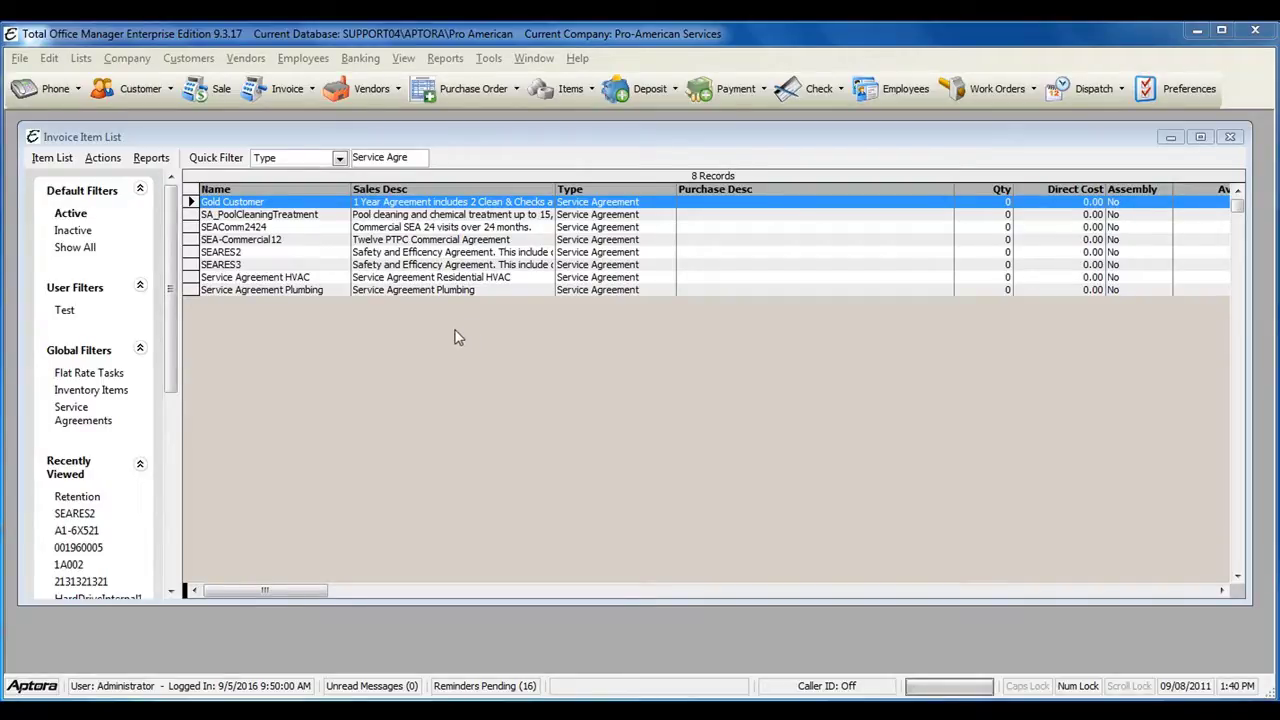
Reopen the Invoice Item List and start a new item from the SEAComm2424 row's context menu
click(174, 60)
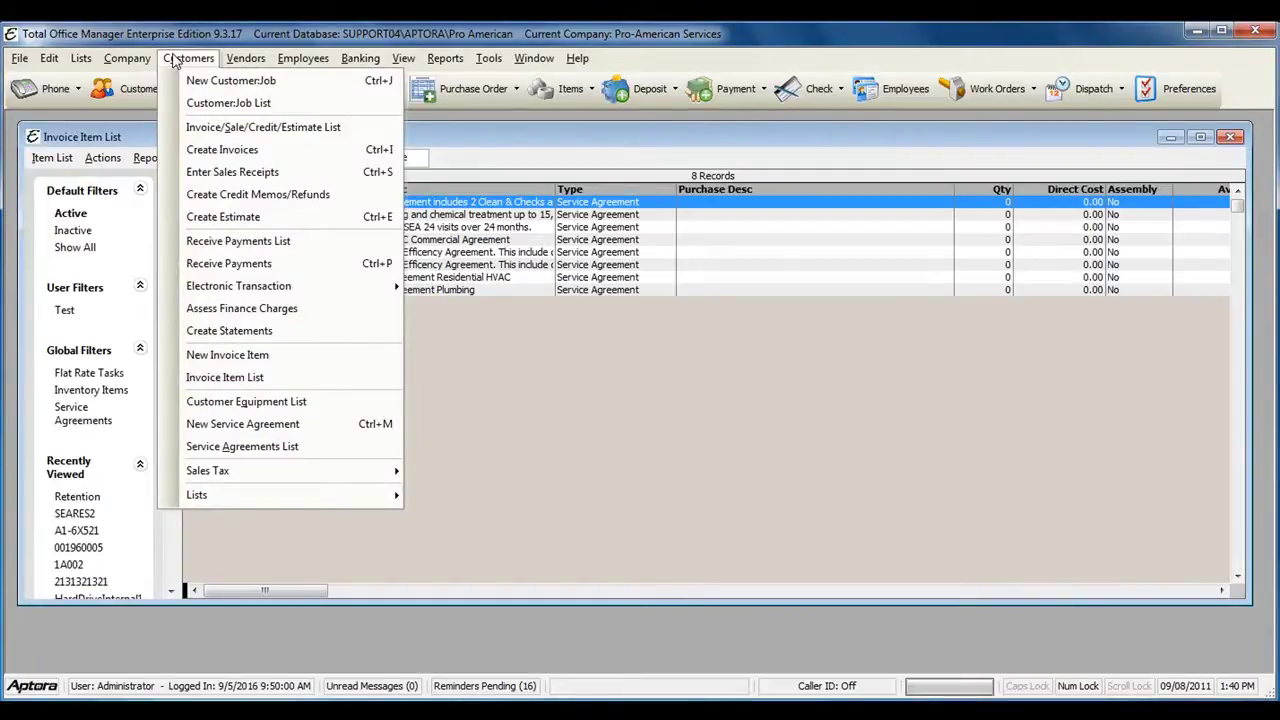
click(246, 382)
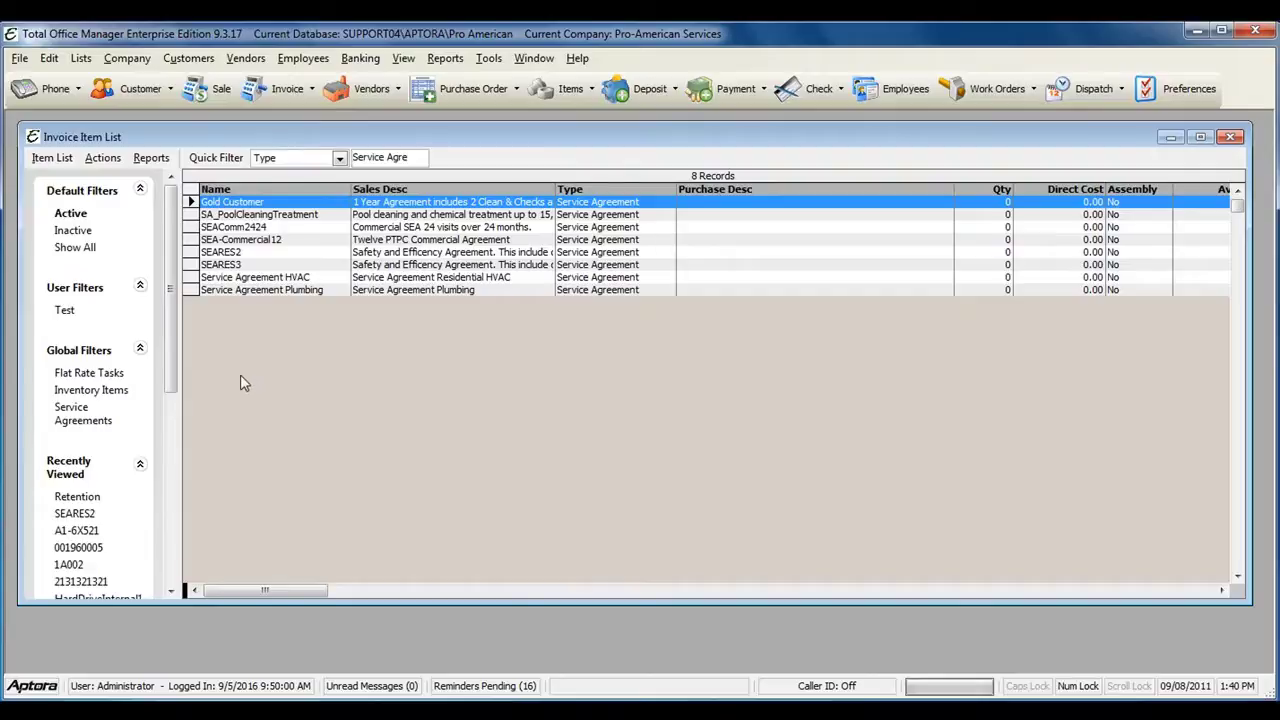
click(333, 228)
right_click(333, 228)
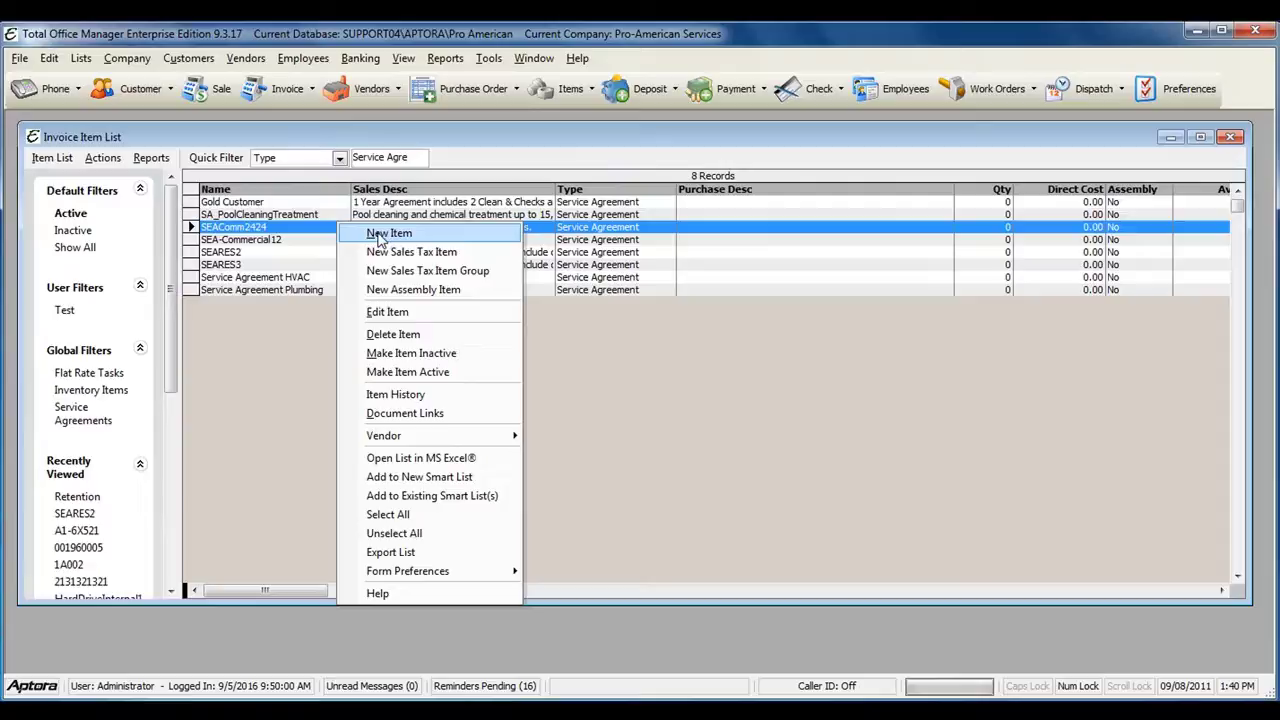
click(378, 234)
Set the new item's type to Service Agreement
drag(371, 266, 323, 163)
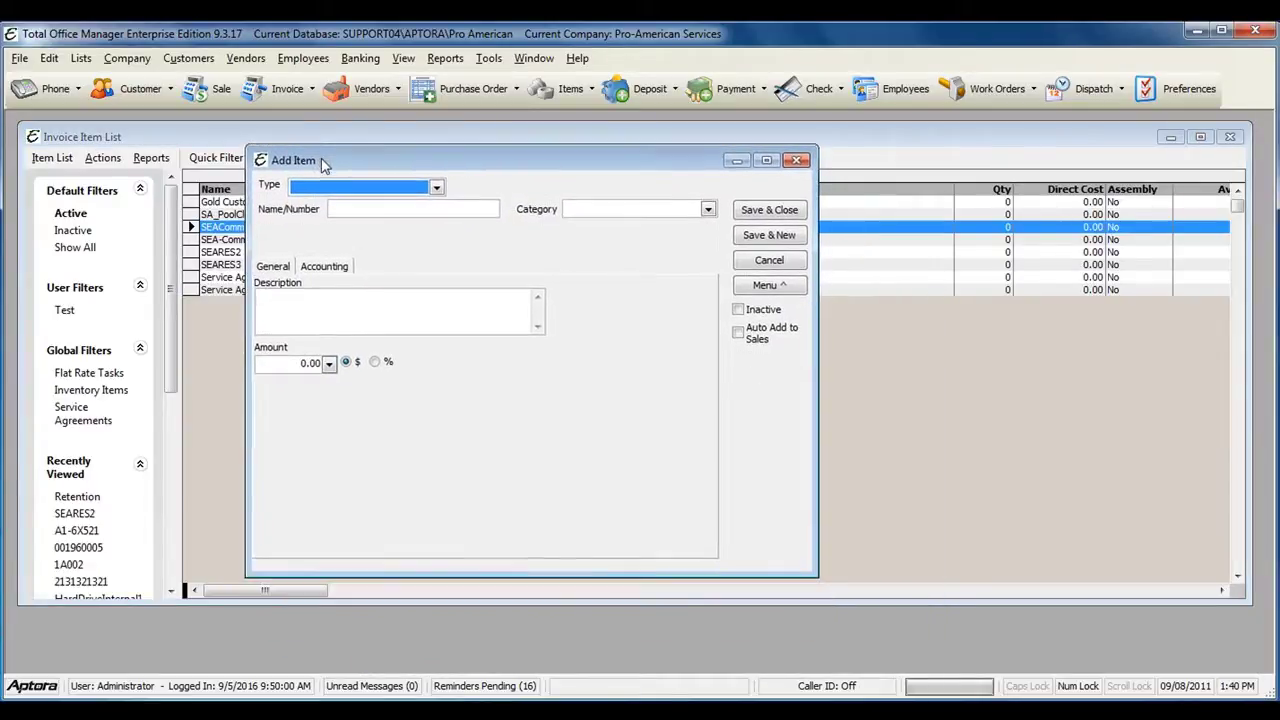
click(437, 188)
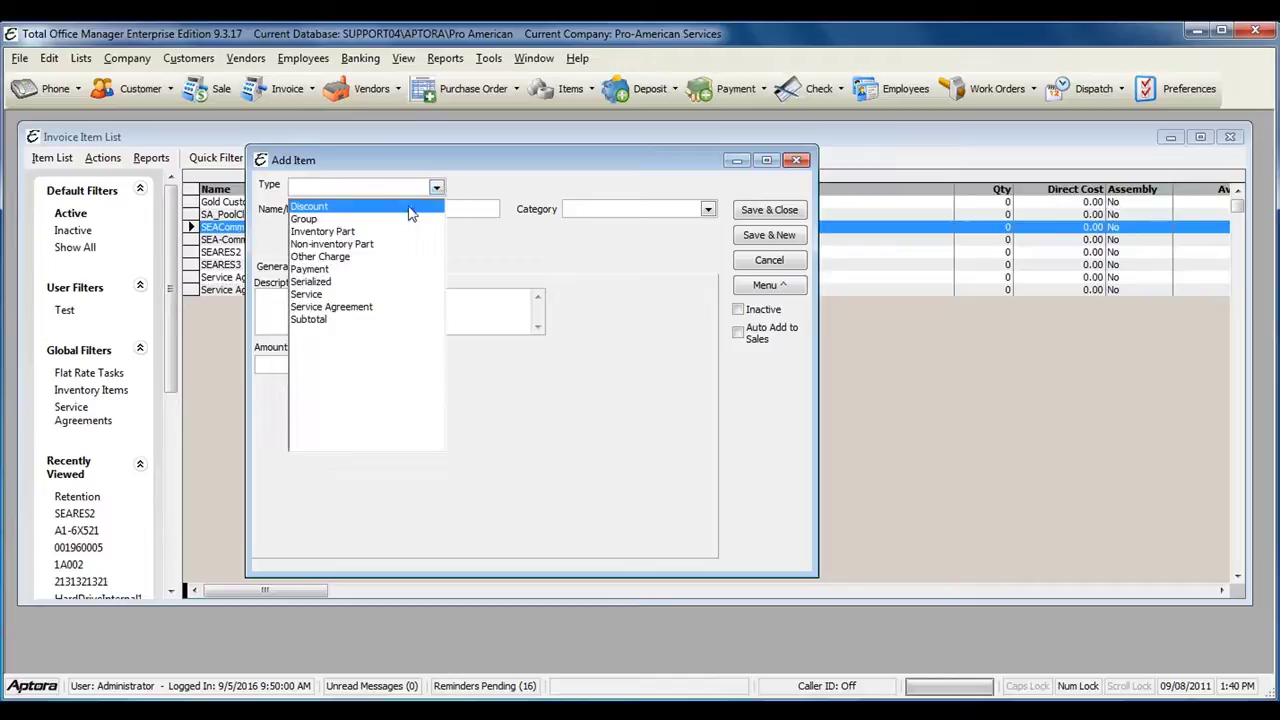
click(351, 307)
click(381, 210)
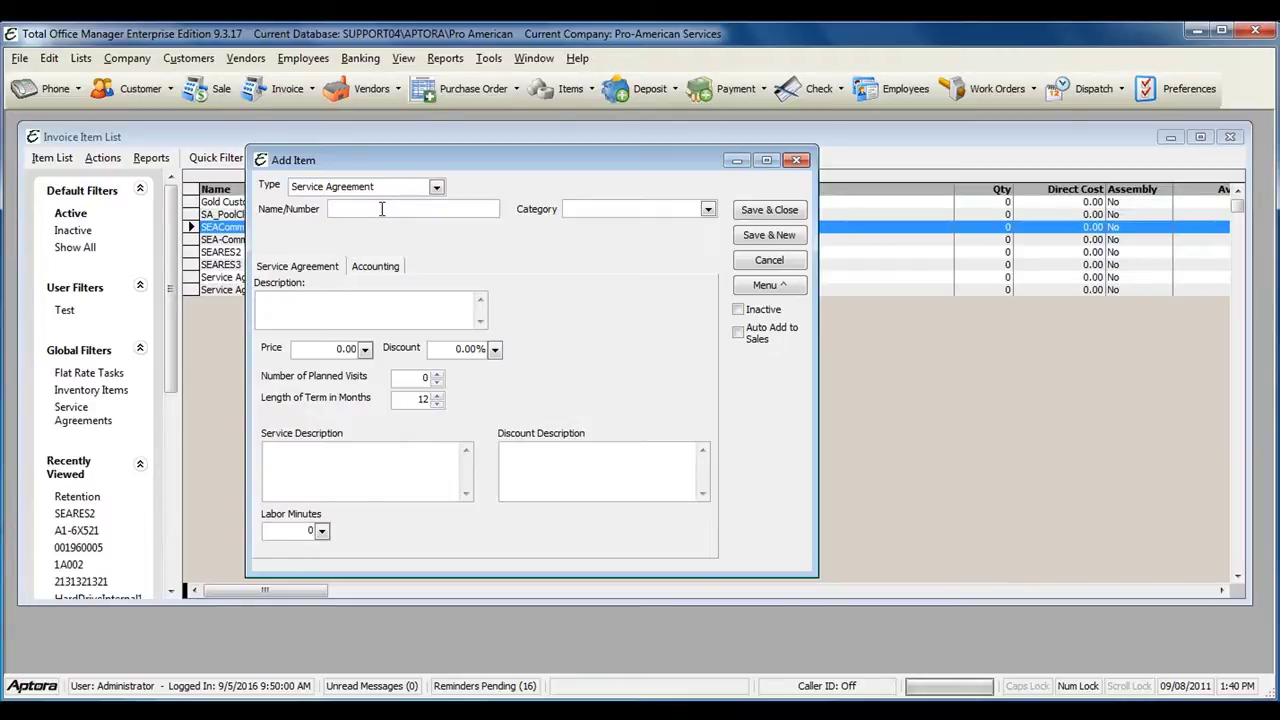
Name the item 'PMA Fall', leaving Category empty
key(Caps_Lock)
text(PMA F)
key(Caps_Lock)
text(all)
click(708, 211)
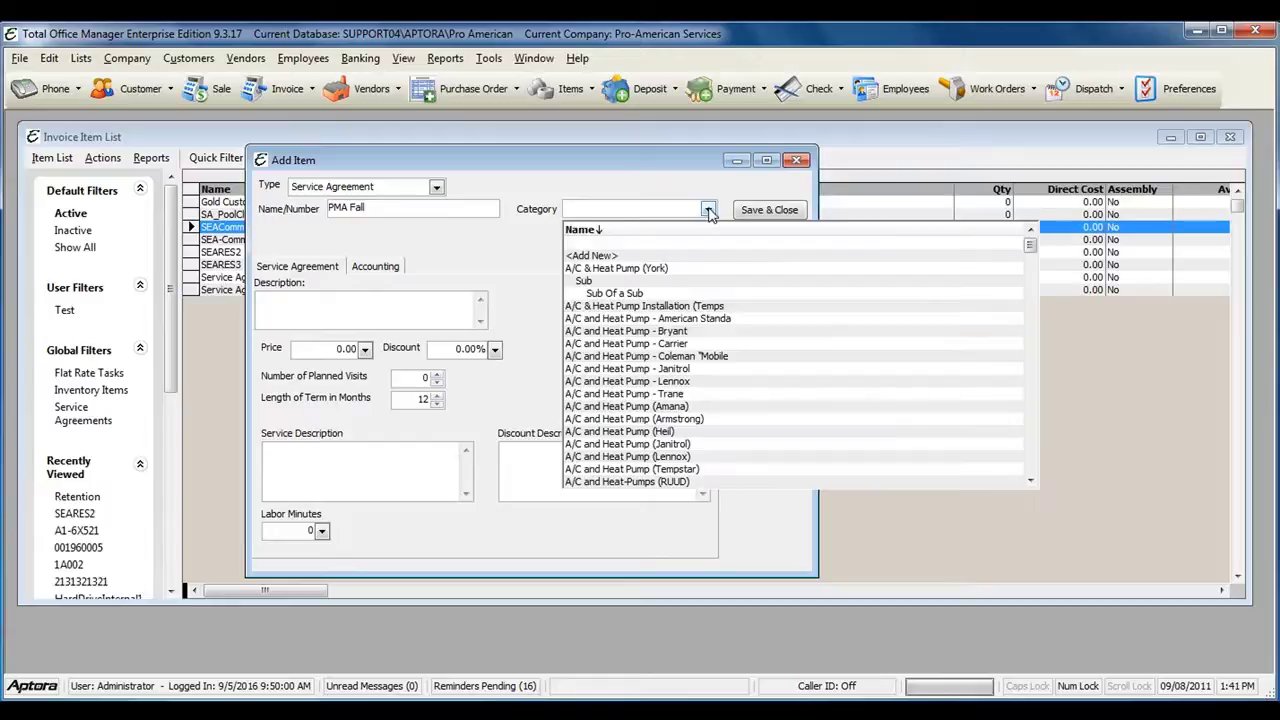
click(708, 211)
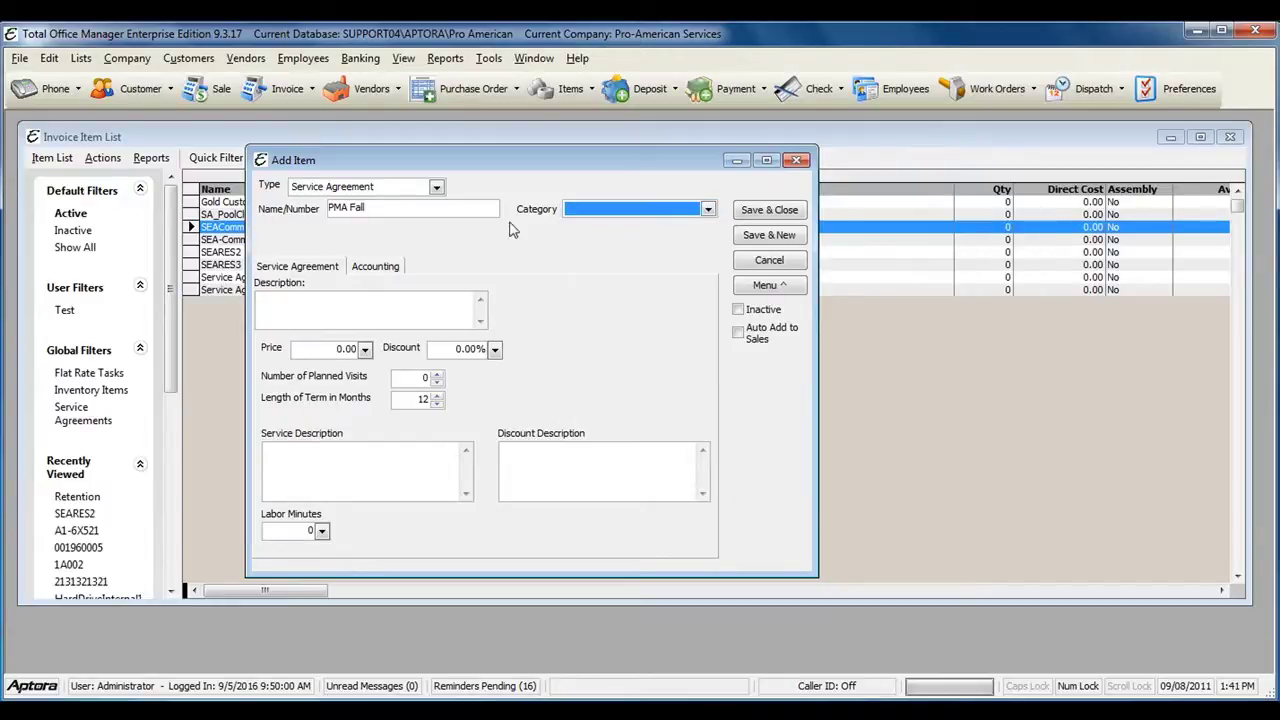
Enter the description 'Services covered in Fall'
click(317, 312)
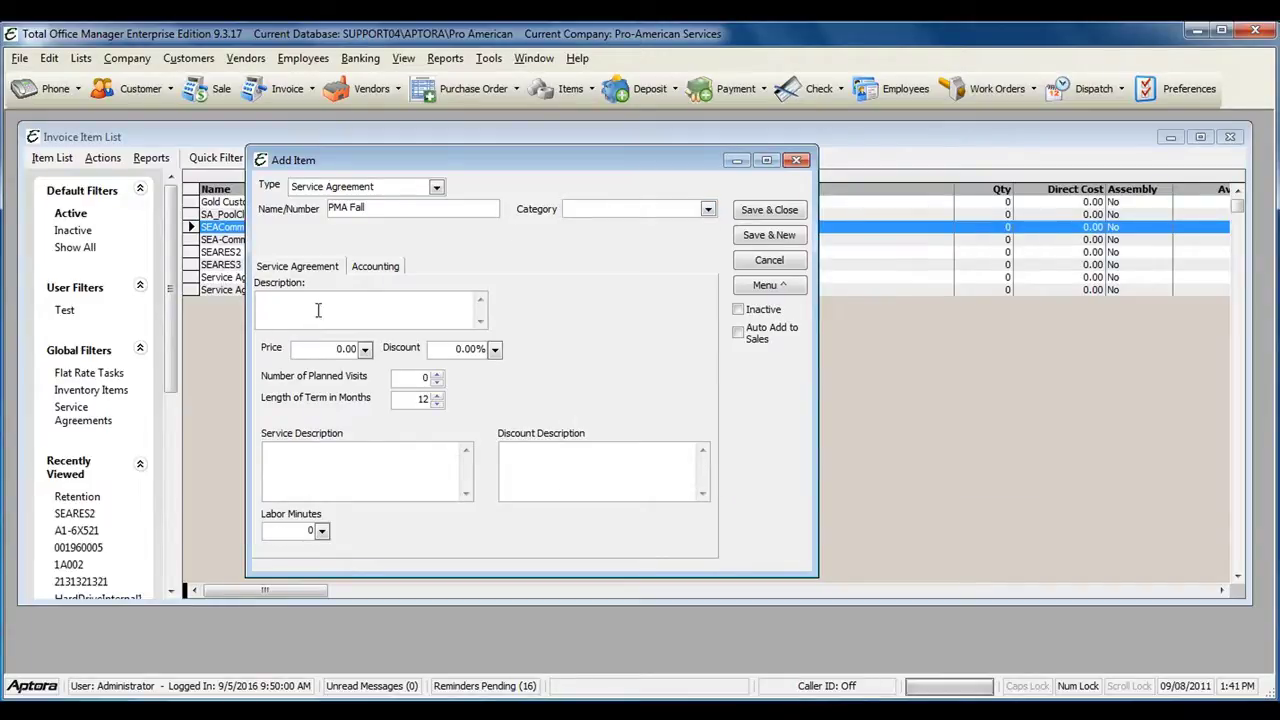
key(Caps_Lock)
text(S)
key(Caps_Lock)
text(ervices covered in Fall)
Set the agreement price to 250 with a 10% discount
click(328, 349)
text(350)
key(Tab)
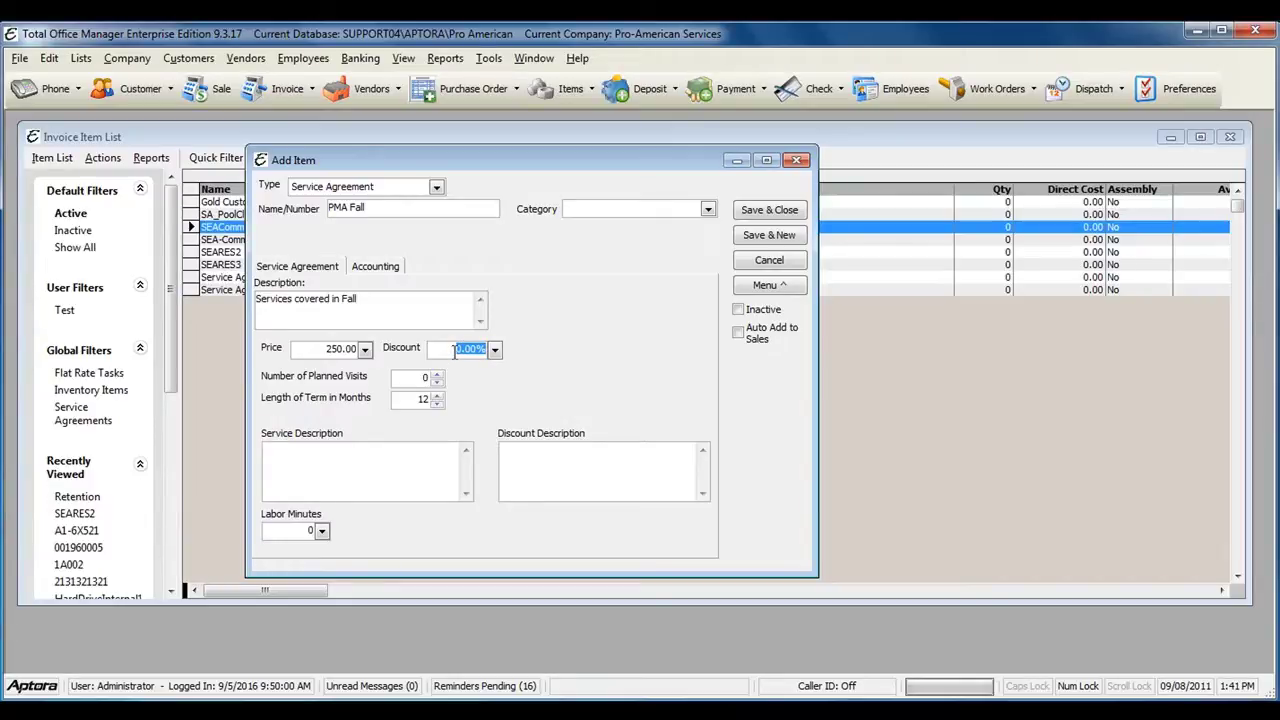
text(10)
Set 2 planned visits and a 6-month term length
click(414, 377)
text(2)
double_click(404, 399)
text(6)
click(314, 460)
click(572, 456)
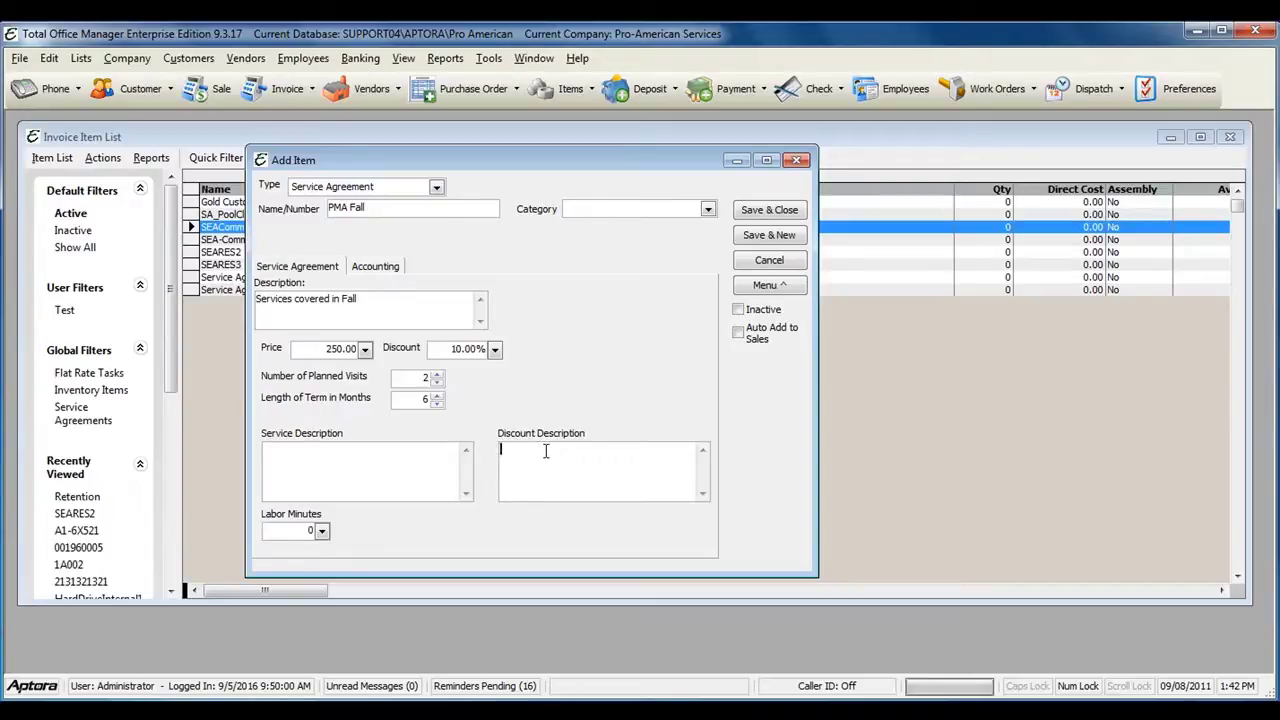
Assign Service Agreement income and Service Agreement COGS accounts, then save and close the item
click(381, 268)
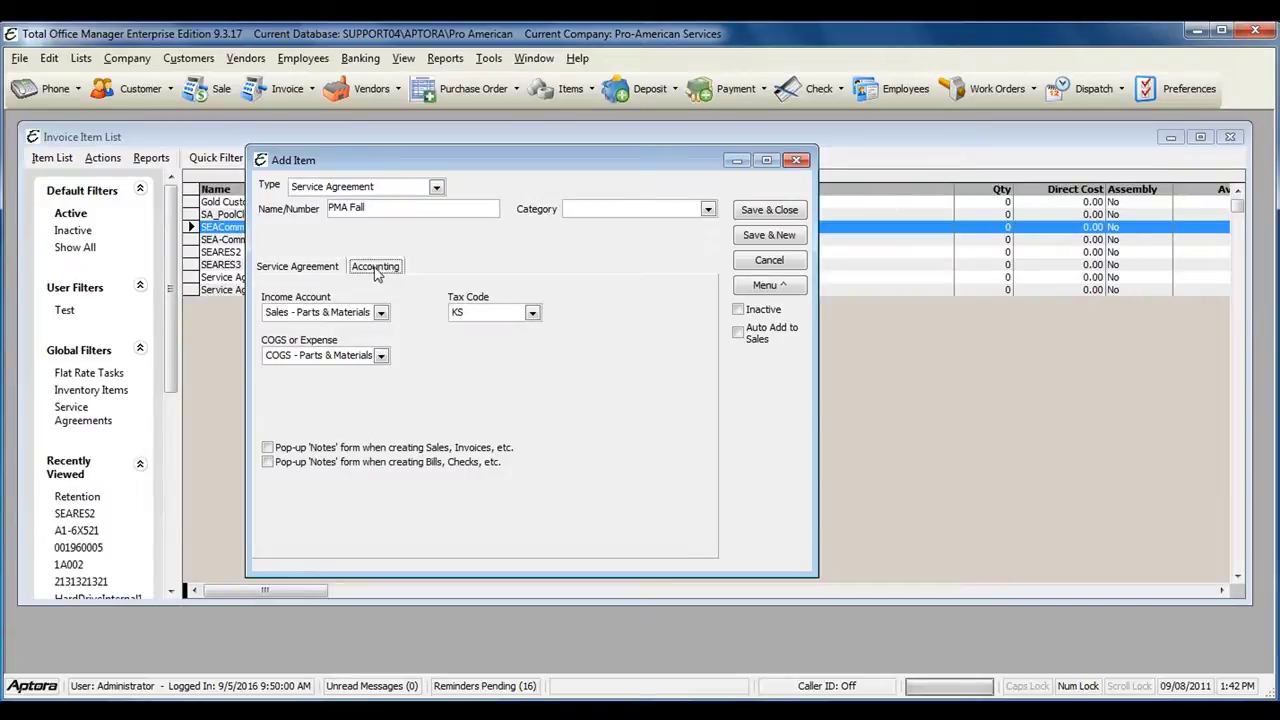
click(381, 314)
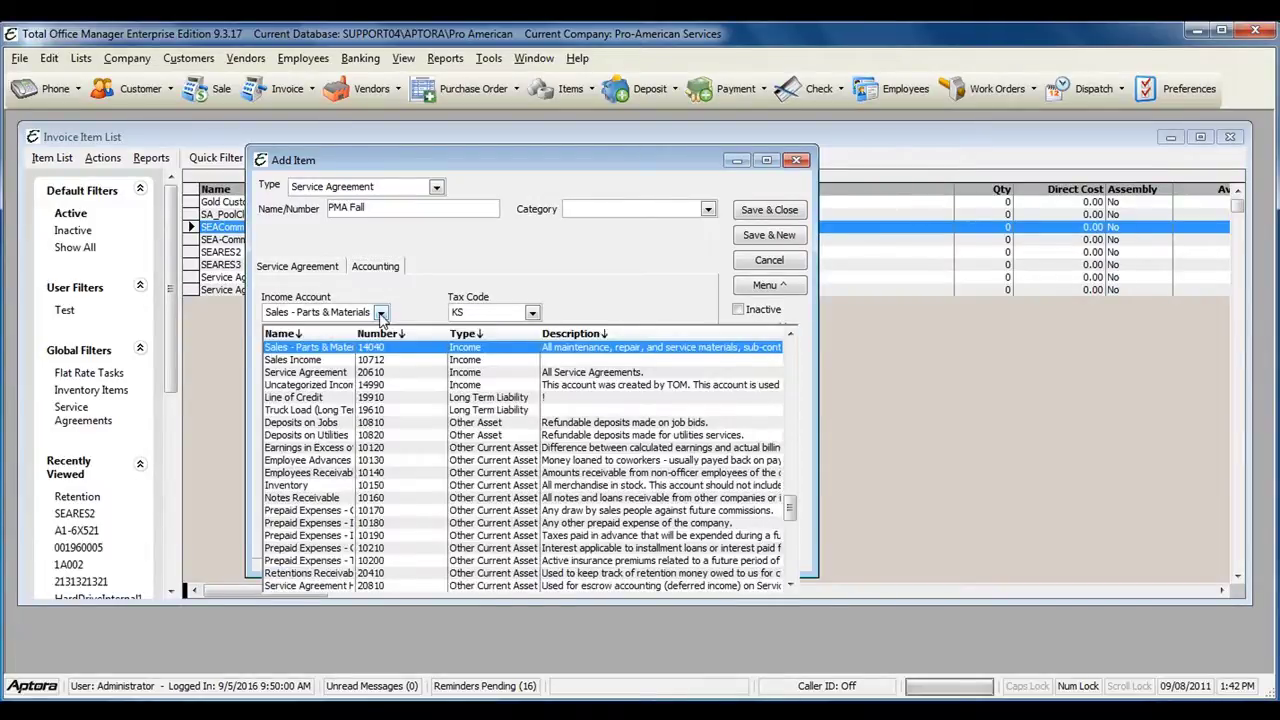
click(315, 372)
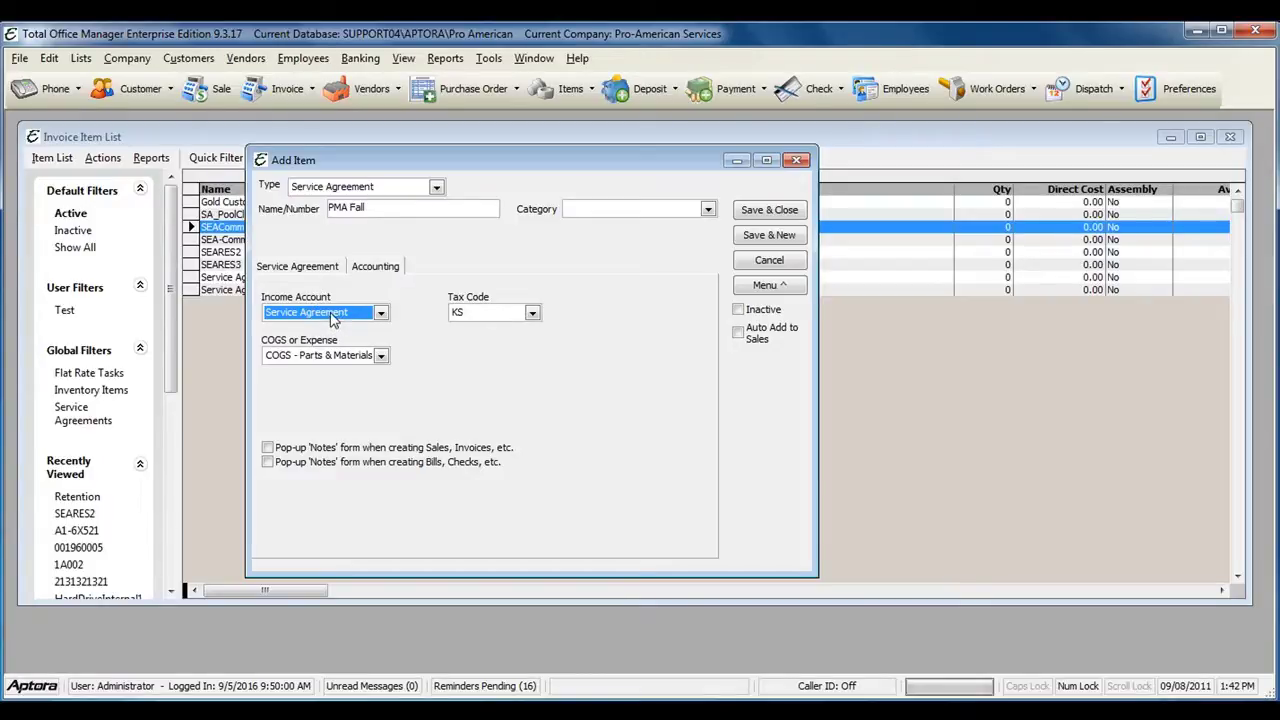
click(381, 356)
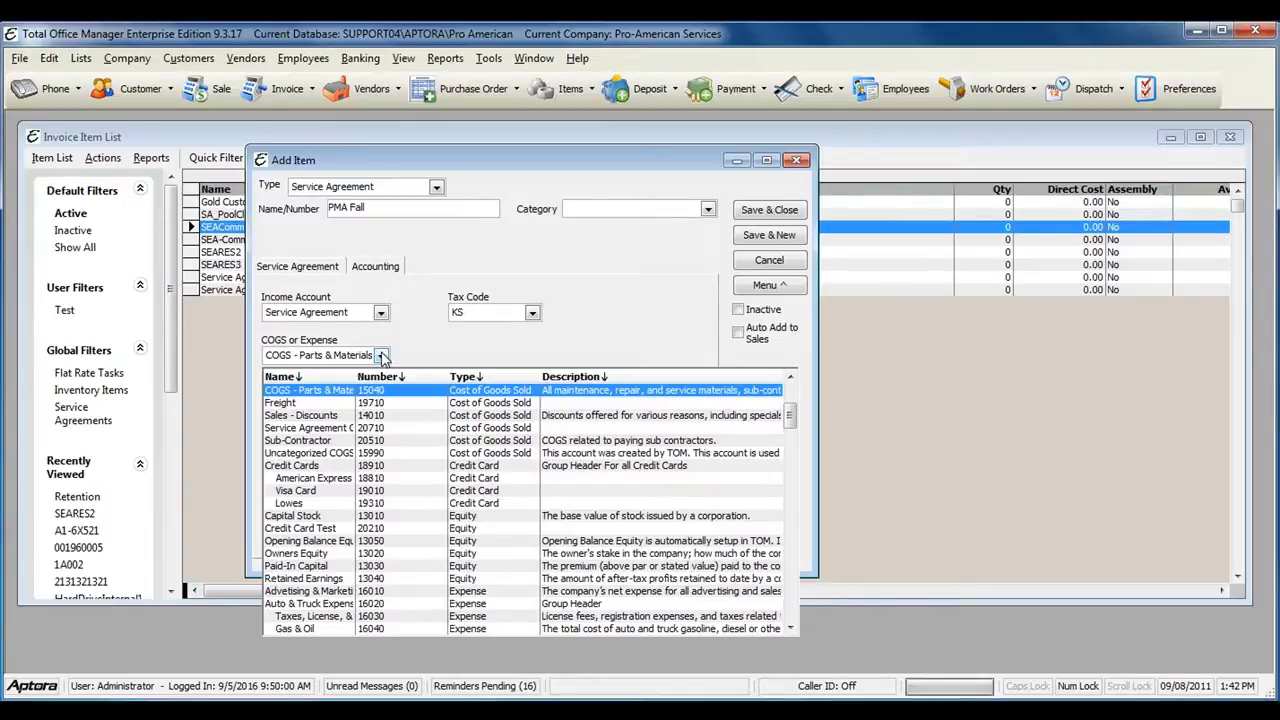
click(344, 428)
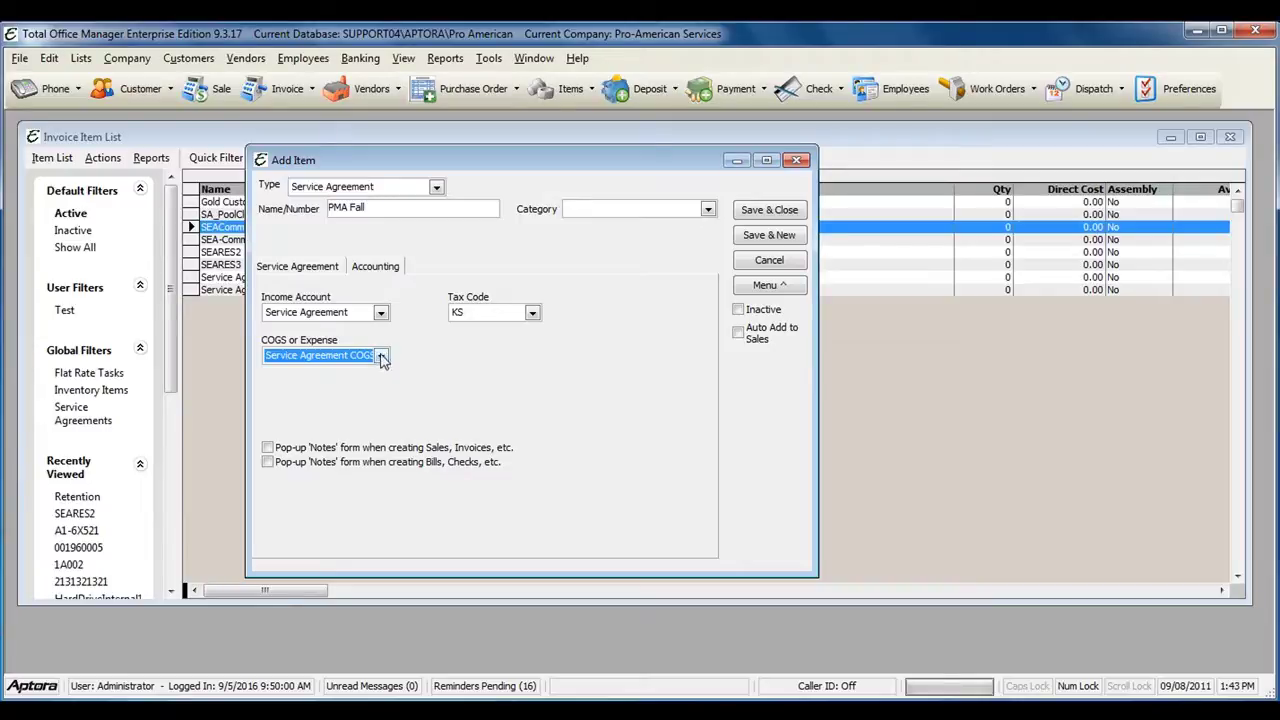
click(306, 274)
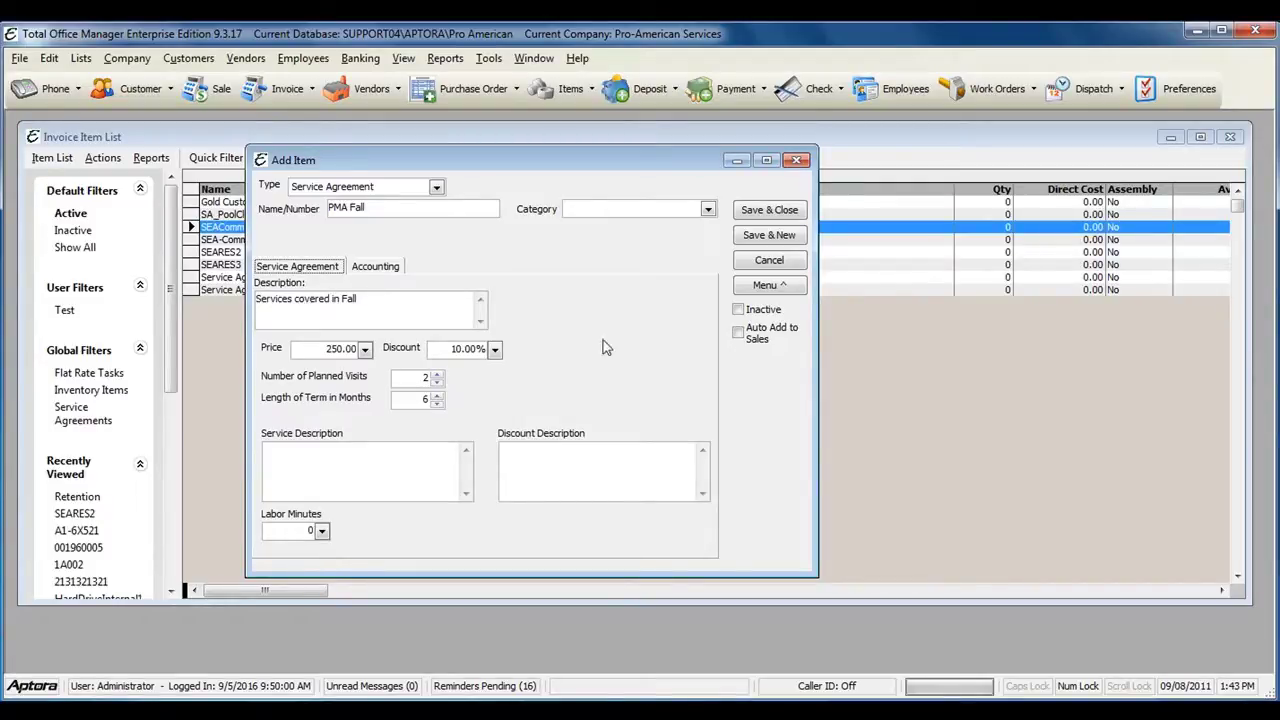
click(788, 212)
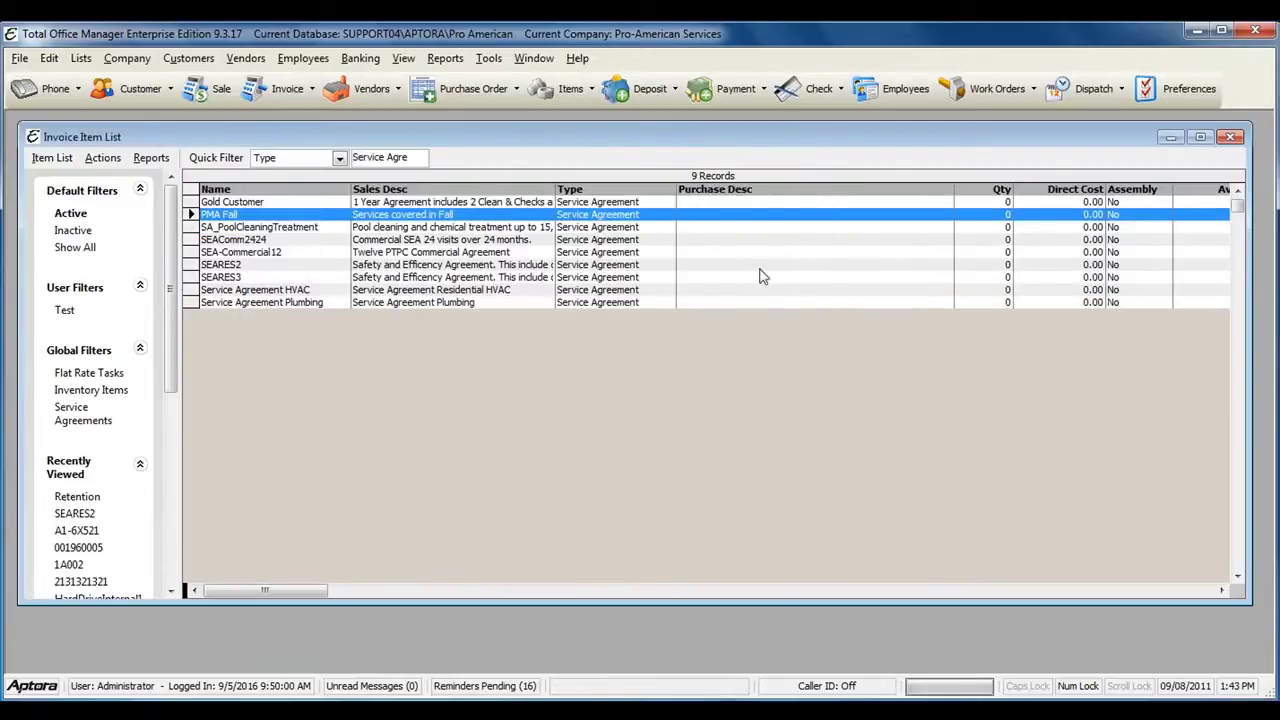